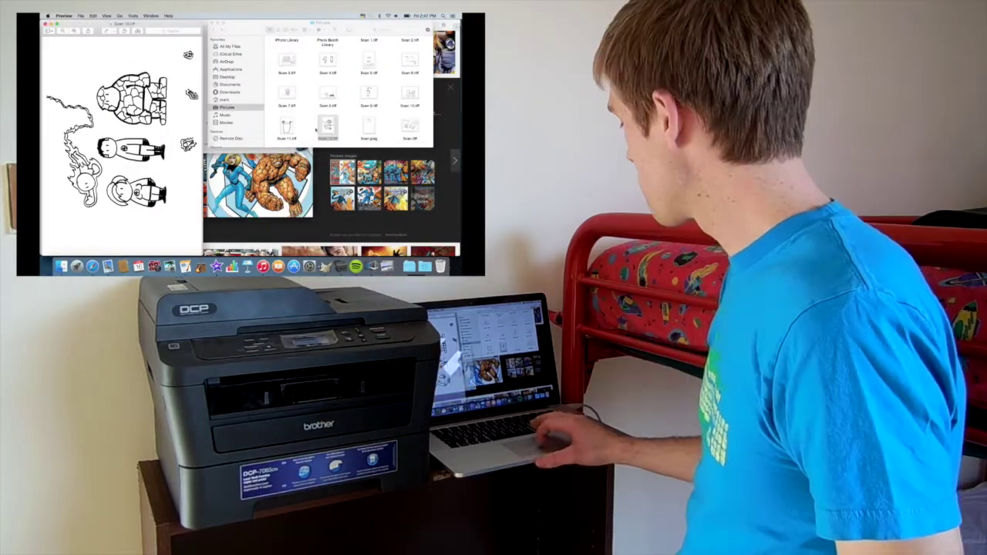
- Close Preview's Scanner window and show all open windows with Mission Control (F3)
{"action": "left_click", "coordinate": [133, 16]}
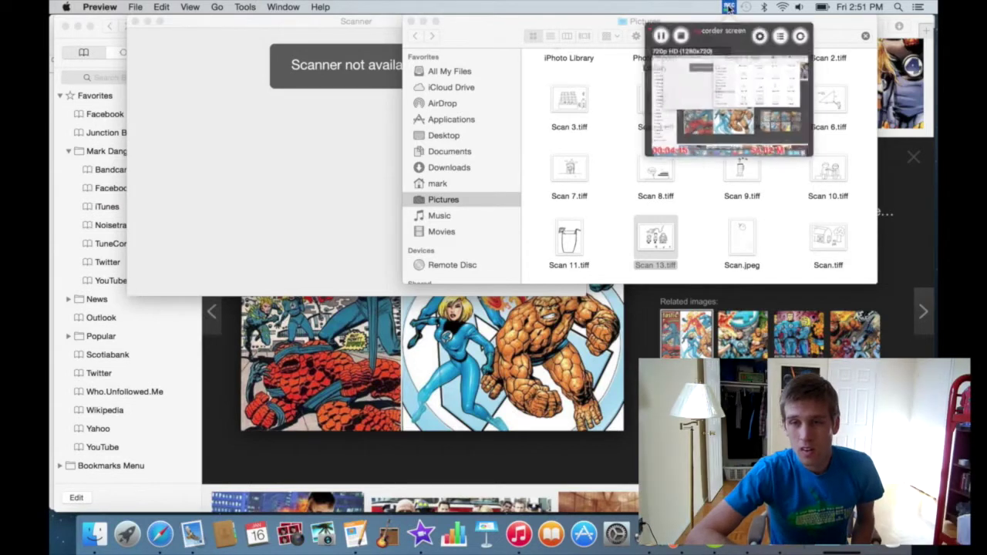
{"action": "left_click", "coordinate": [135, 21]}
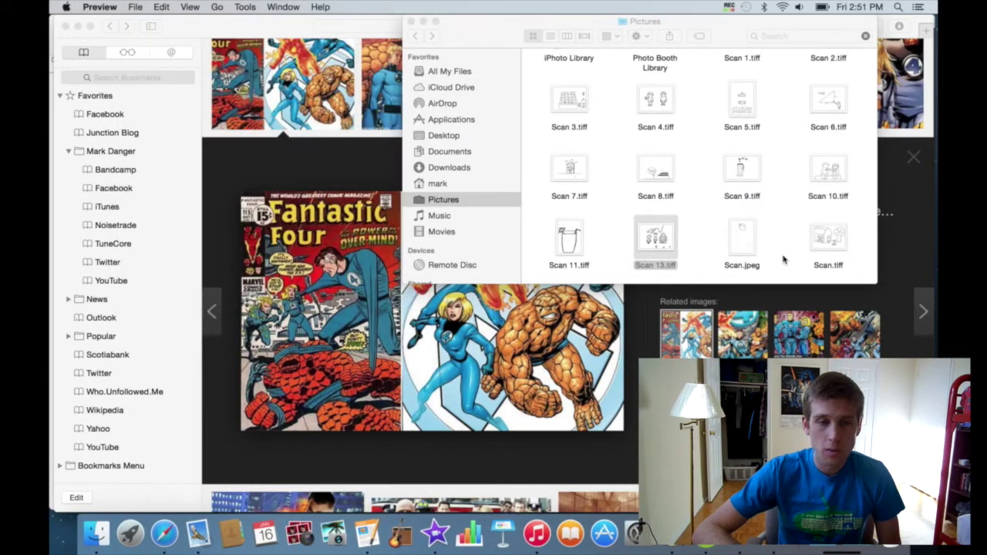
{"action": "key", "text": "F3"}
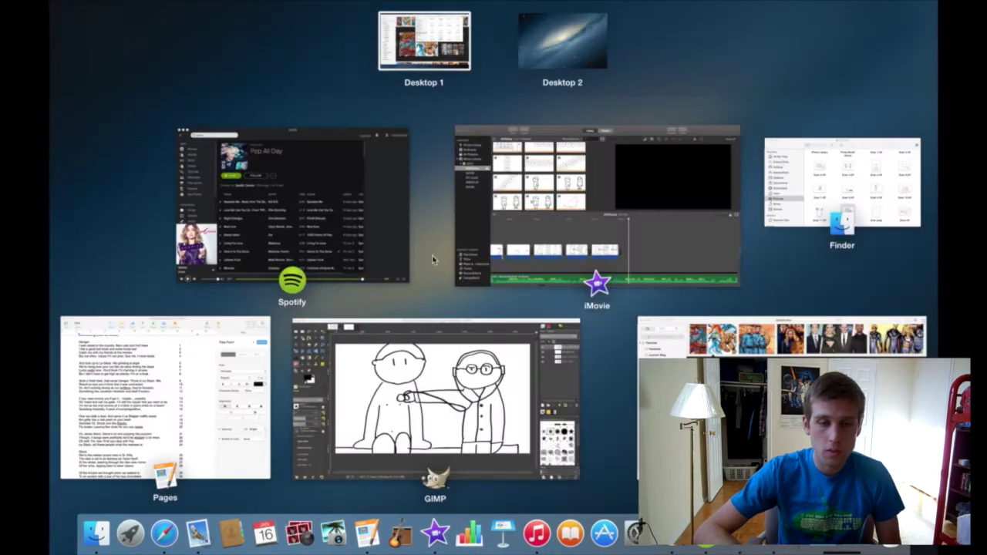
- Bring the GIMP drawing forward and delete both Scan 10.tiff copy layers
{"action": "left_click", "coordinate": [401, 417]}
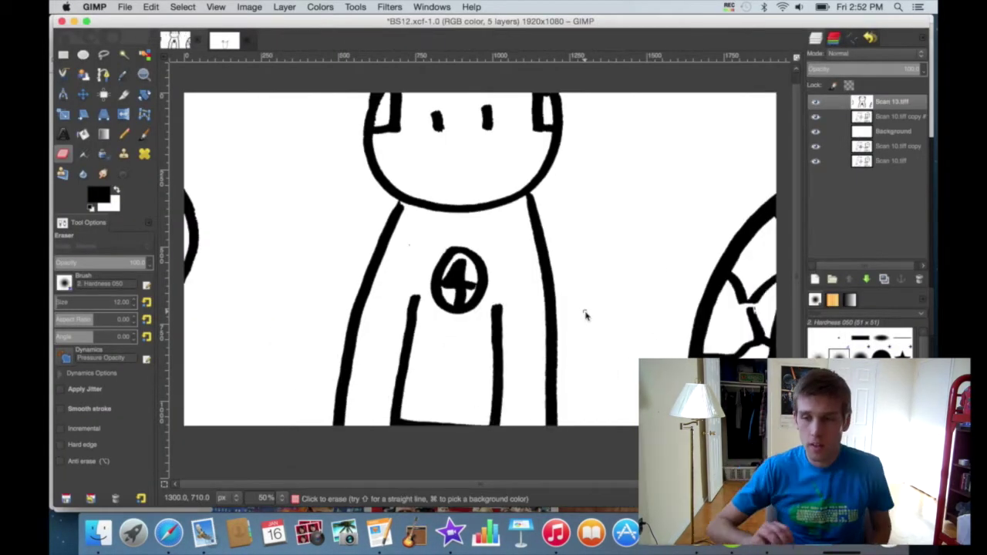
{"action": "left_click", "coordinate": [895, 116]}
{"action": "left_click", "coordinate": [918, 281]}
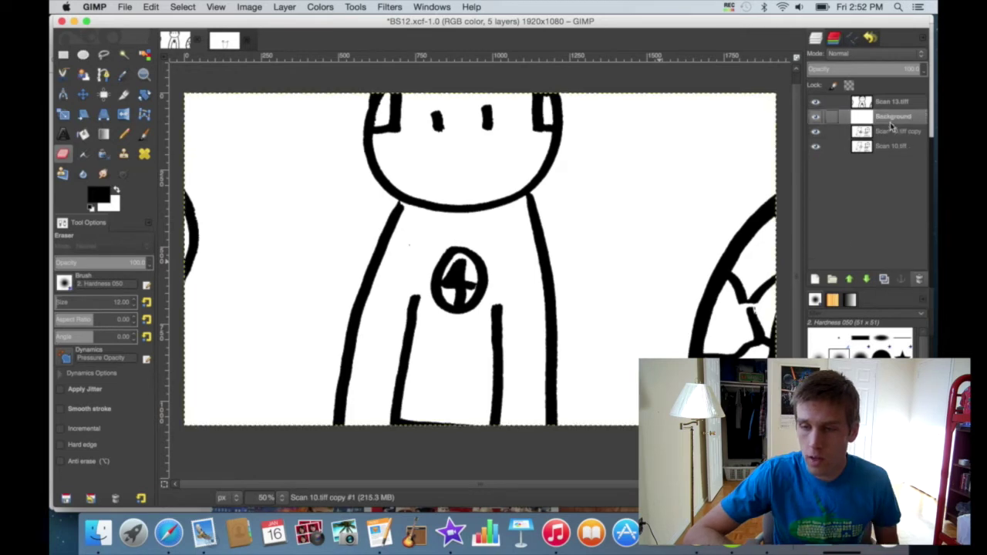
{"action": "left_click", "coordinate": [919, 281]}
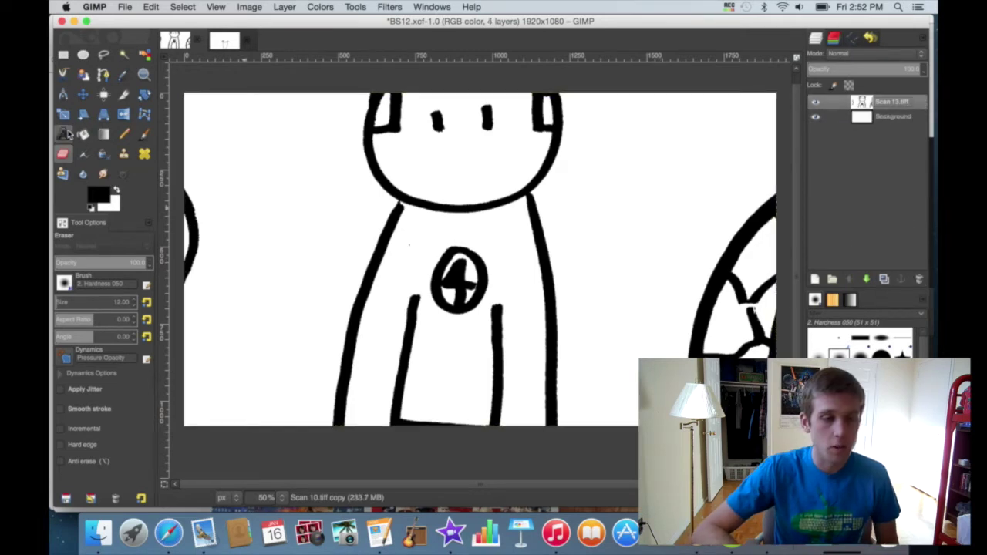
- Scale the Scan 13.tiff layer to about two-thirds size and move it into the frame
{"action": "left_click", "coordinate": [66, 116]}
{"action": "left_click", "coordinate": [250, 137]}
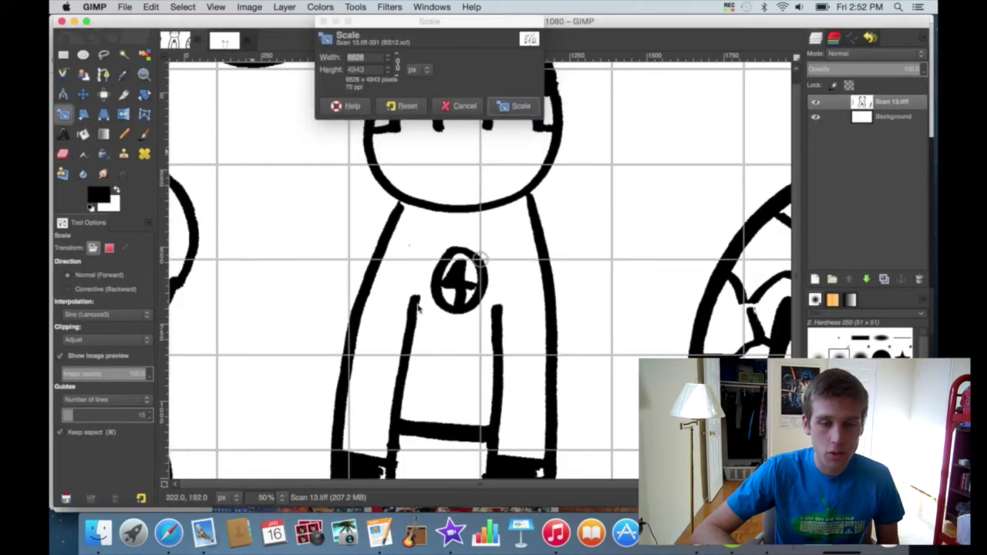
{"action": "left_click_drag", "start_coordinate": [219, 122], "coordinate": [372, 283]}
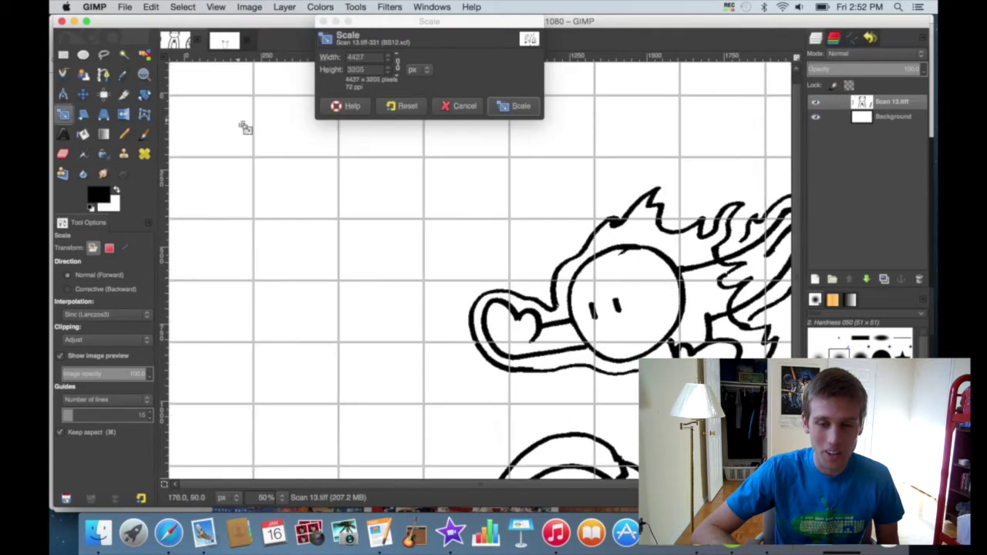
{"action": "key", "text": "Return"}
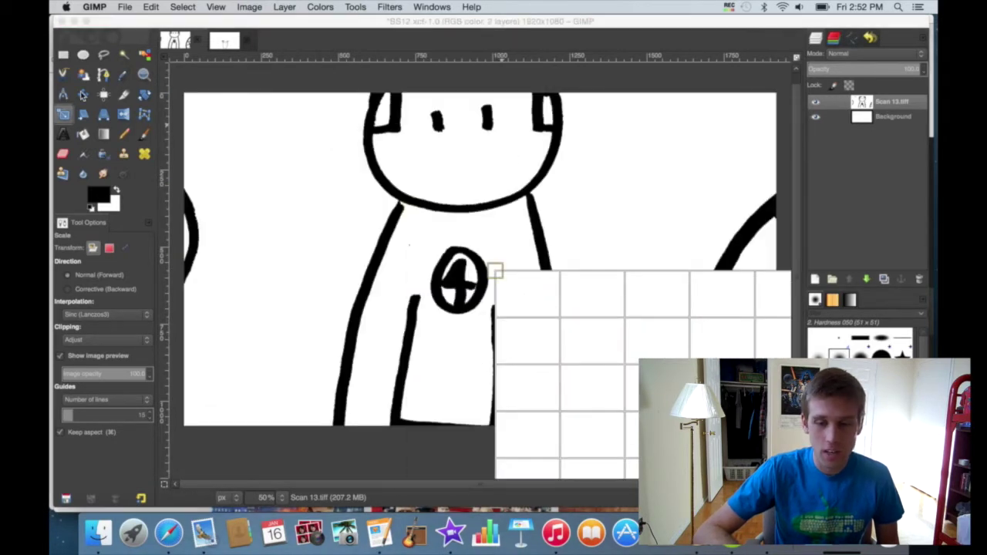
{"action": "key", "text": "m"}
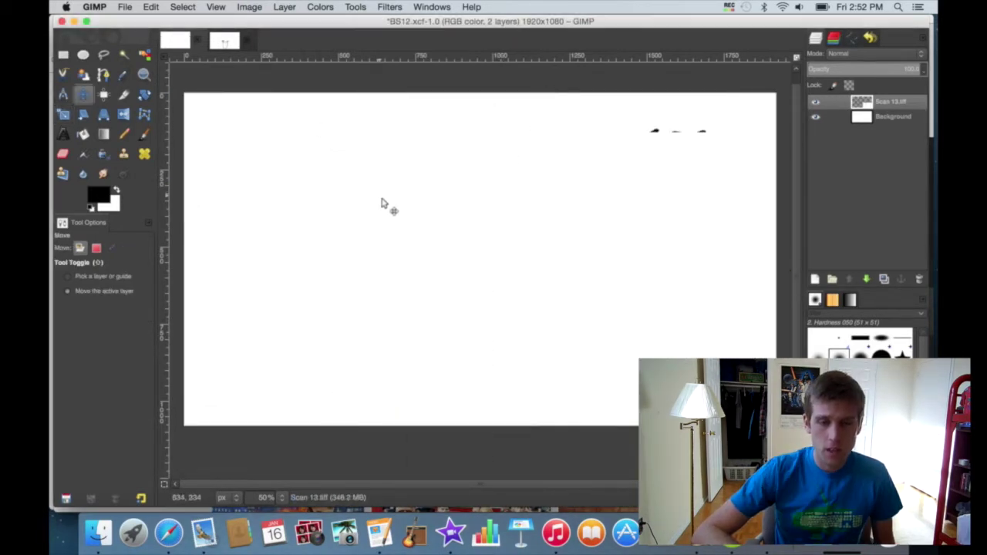
{"action": "left_click_drag", "start_coordinate": [383, 203], "coordinate": [445, 284]}
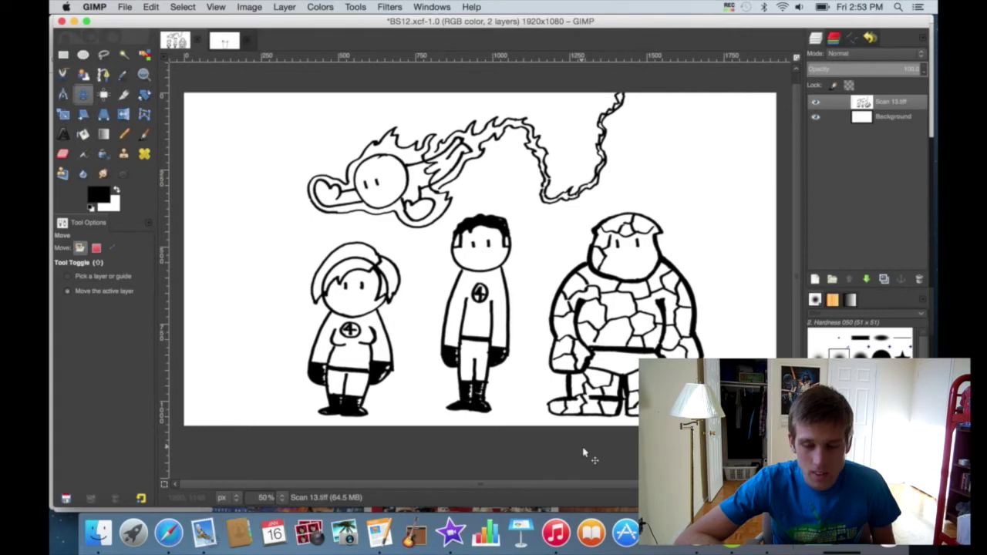
{"action": "left_click", "coordinate": [144, 96]}
- Rotate the drawing by -1.52° and box-select the woman character on the left
{"action": "left_click_drag", "start_coordinate": [478, 293], "coordinate": [494, 308]}
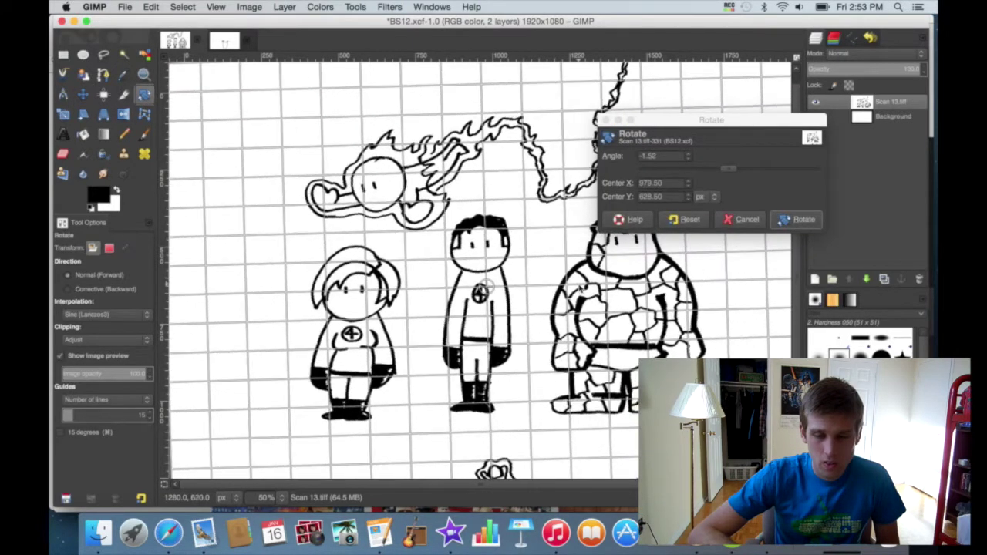
{"action": "key", "text": "Return"}
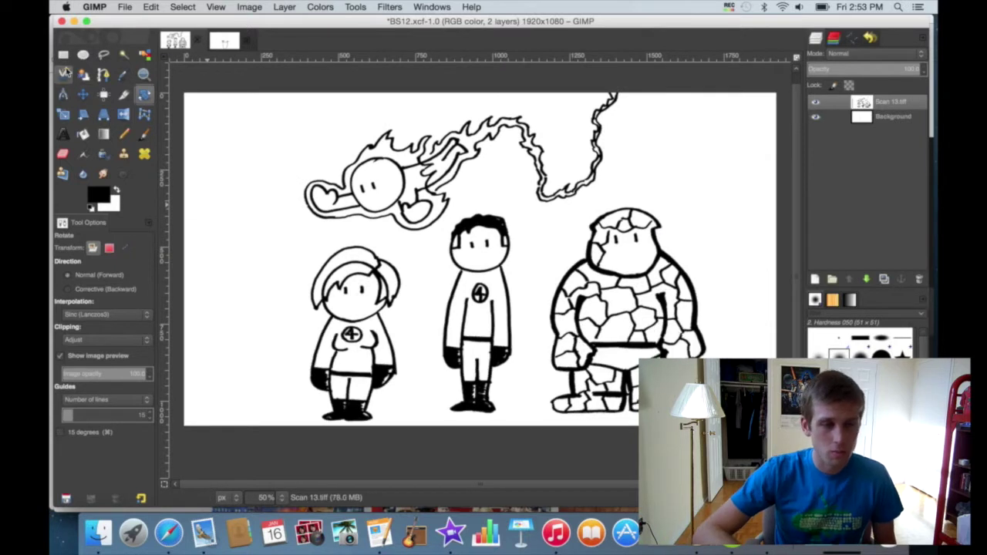
{"action": "left_click", "coordinate": [64, 53]}
{"action": "left_click_drag", "start_coordinate": [298, 242], "coordinate": [364, 372]}
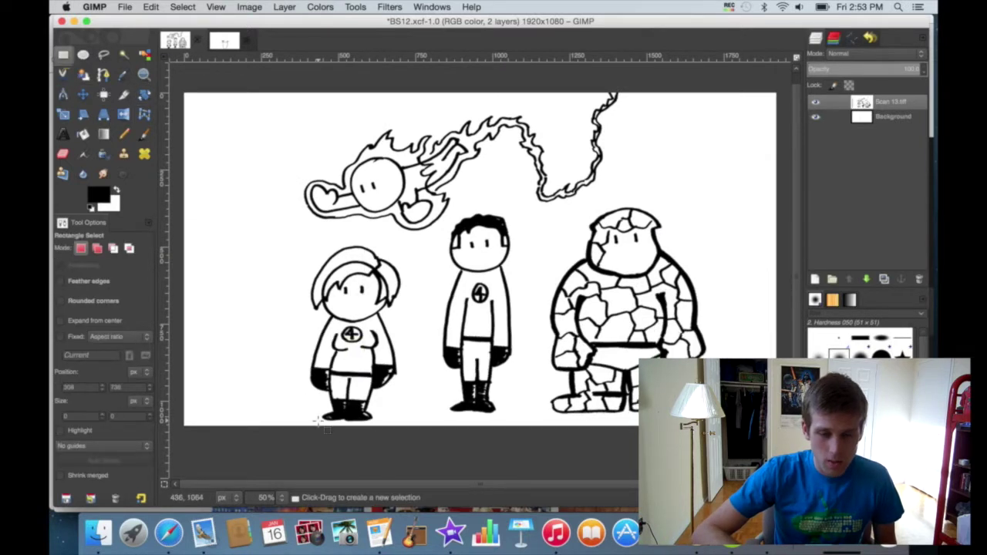
{"action": "left_click_drag", "start_coordinate": [313, 420], "coordinate": [409, 295]}
{"action": "left_click", "coordinate": [289, 279]}
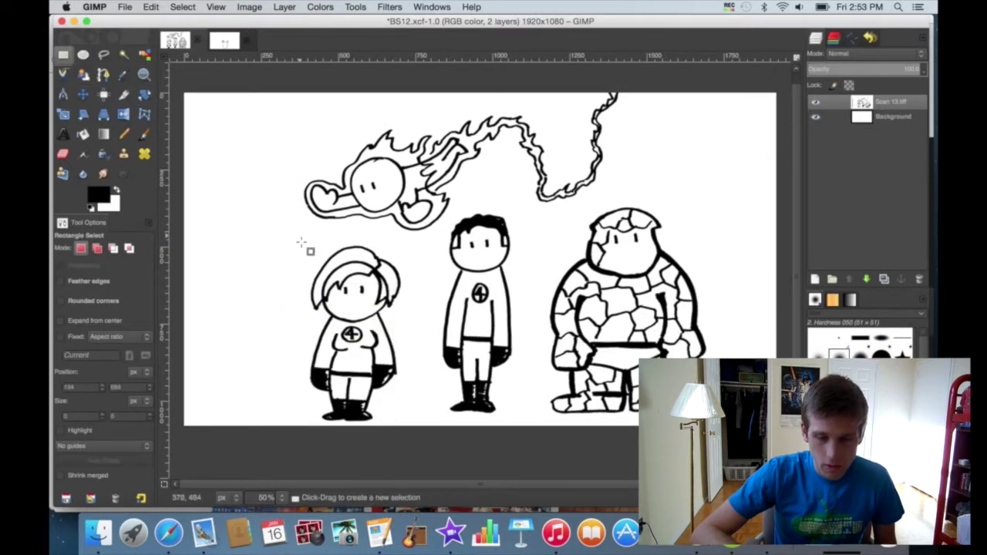
- Lift the selected woman onto her own layer and nudge her up and left
{"action": "left_click_drag", "start_coordinate": [315, 254], "coordinate": [408, 423]}
{"action": "key", "text": "ctrl+c"}
{"action": "key", "text": "ctrl+v"}
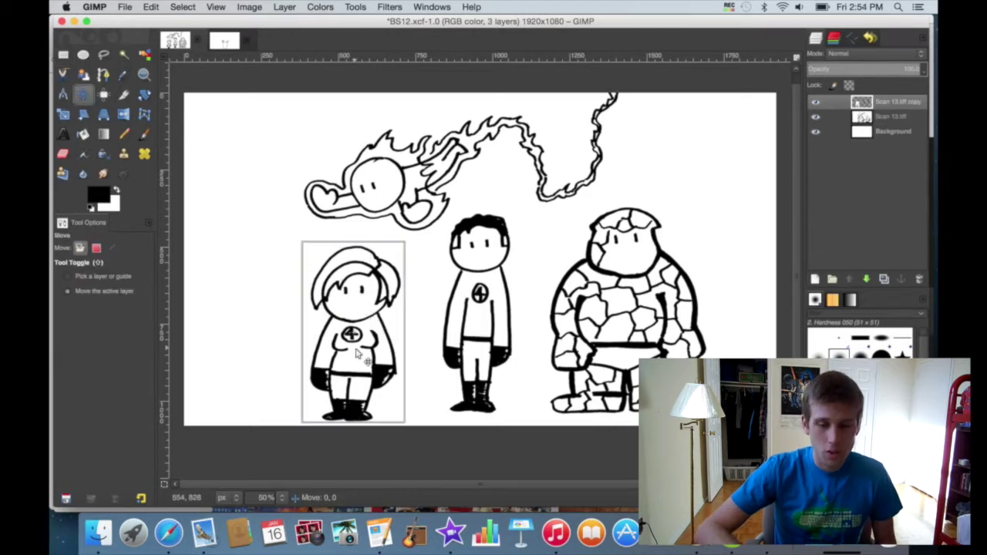
{"action": "key", "text": "m"}
{"action": "left_click_drag", "start_coordinate": [362, 363], "coordinate": [349, 338]}
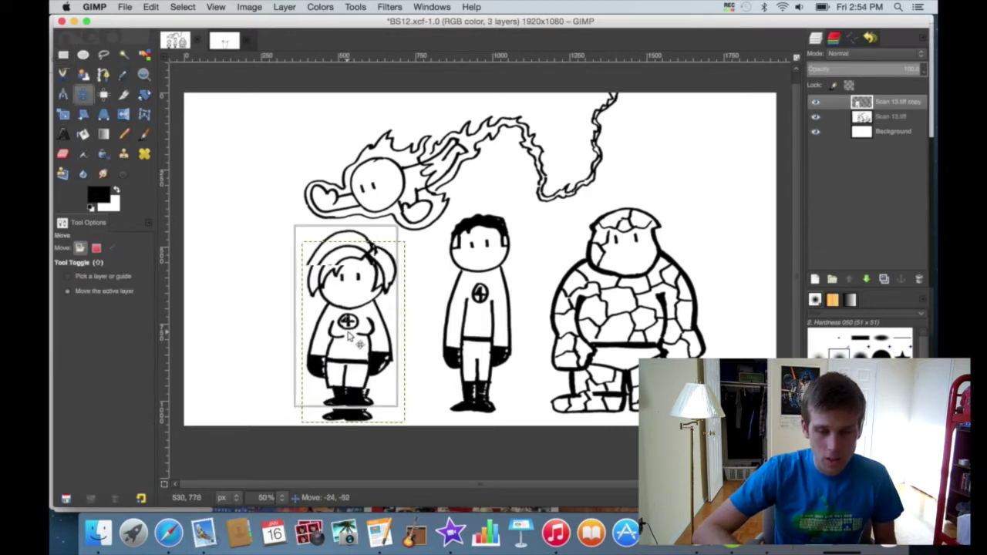
- Erase leftovers and merge the woman layer down into the drawing
{"action": "key", "text": "shift+e"}
{"action": "left_click", "coordinate": [887, 115]}
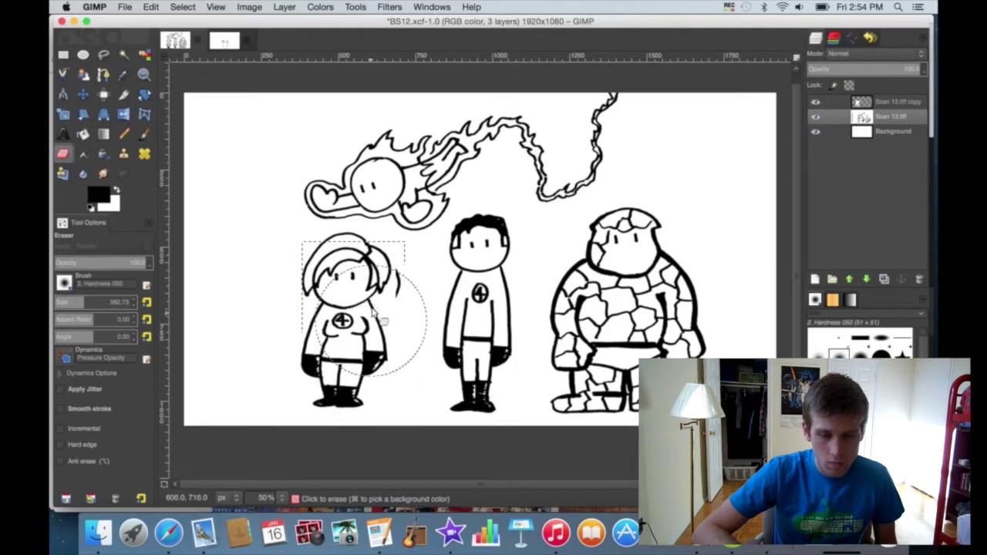
{"action": "key", "text": "r"}
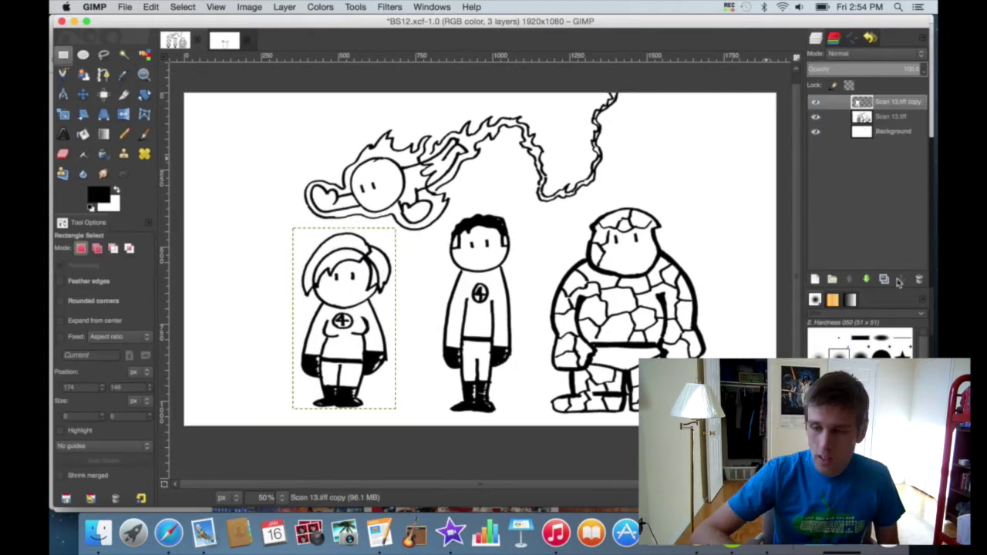
{"action": "right_click", "coordinate": [887, 101]}
{"action": "left_click", "coordinate": [820, 187]}
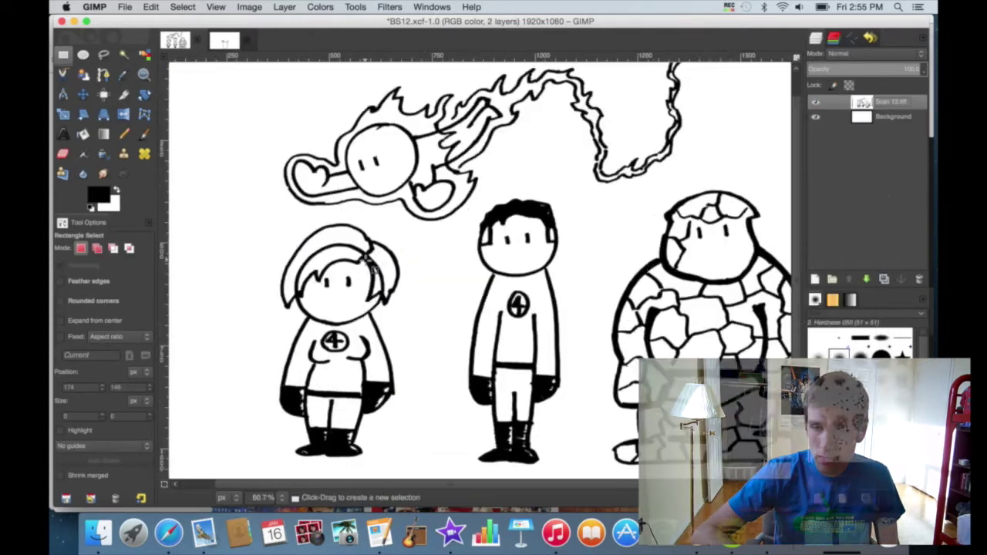
{"action": "scroll", "coordinate": [378, 302], "scroll_direction": "up", "scroll_amount": 4}
{"action": "key", "text": "shift+e"}
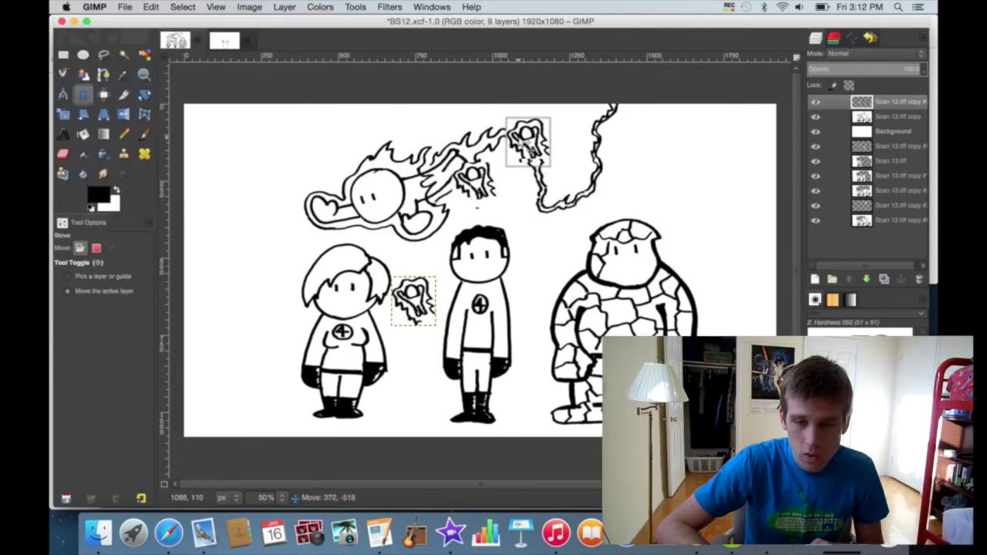
- Place the small flaming figure on the trail and erase the large flying Human Torch
{"action": "left_click_drag", "start_coordinate": [530, 154], "coordinate": [515, 148]}
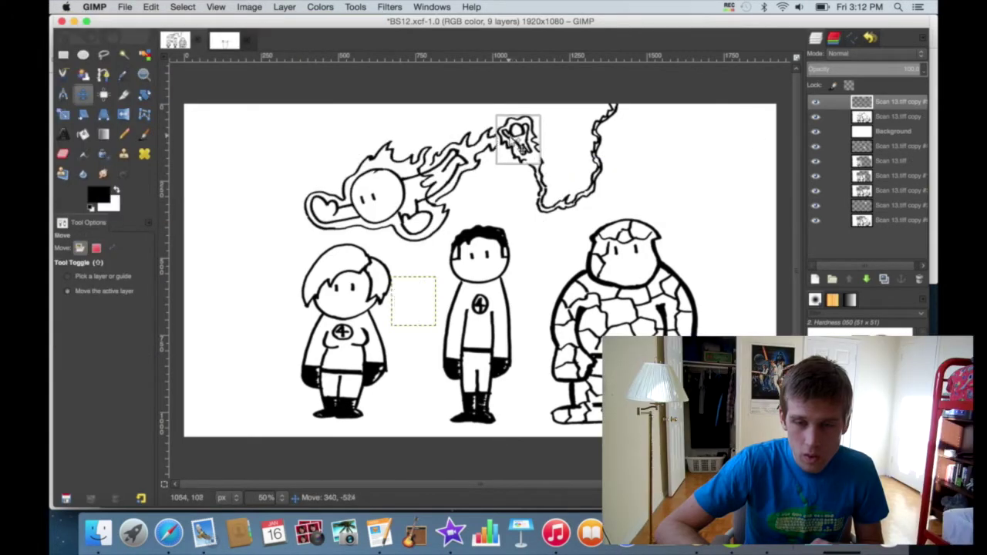
{"action": "key", "text": "shift+e"}
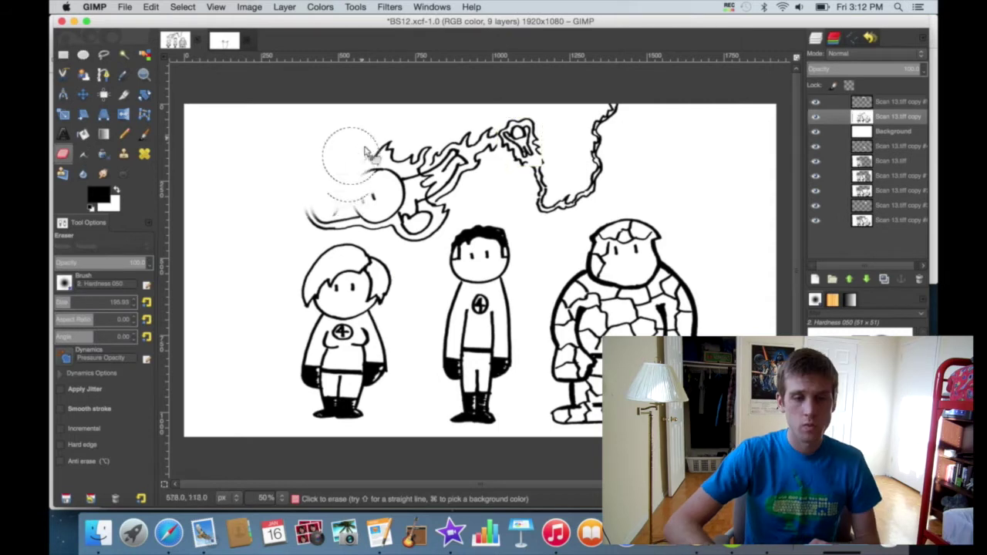
{"action": "left_click_drag", "start_coordinate": [324, 154], "coordinate": [466, 173]}
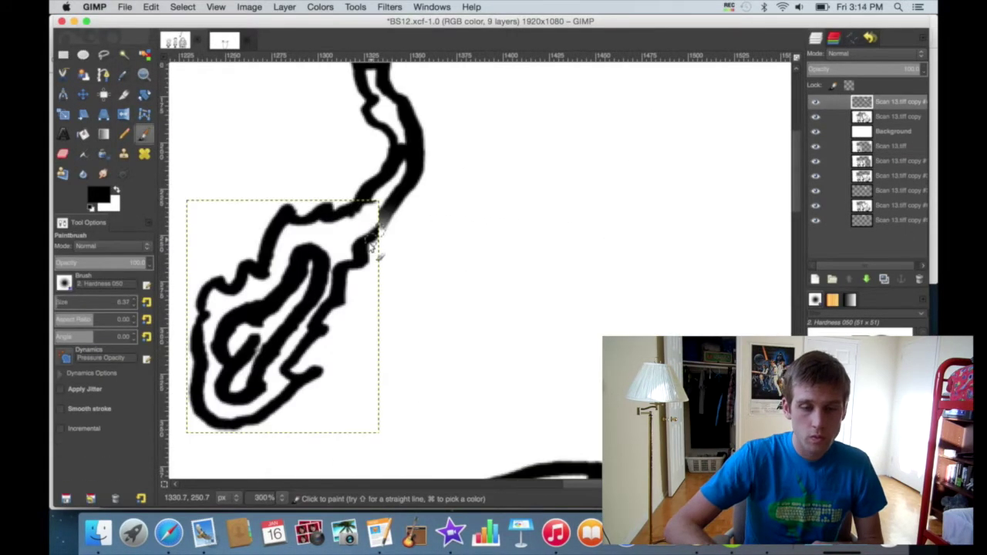
{"action": "left_click_drag", "start_coordinate": [376, 245], "coordinate": [385, 220]}
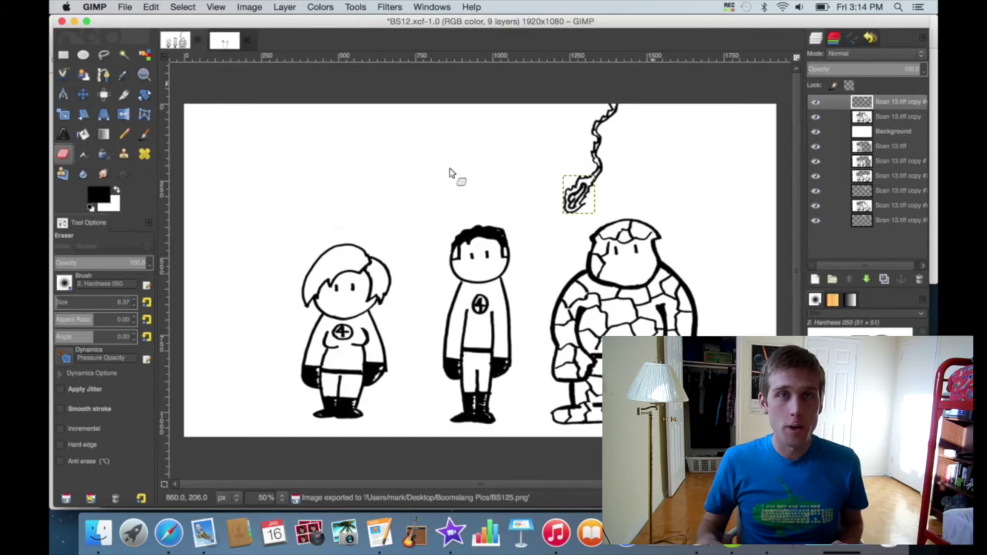
- Drag frames BS121–BS127 from Boomslang Pics into the iMovie project
{"action": "key", "text": "F3"}
{"action": "left_click", "coordinate": [550, 429]}
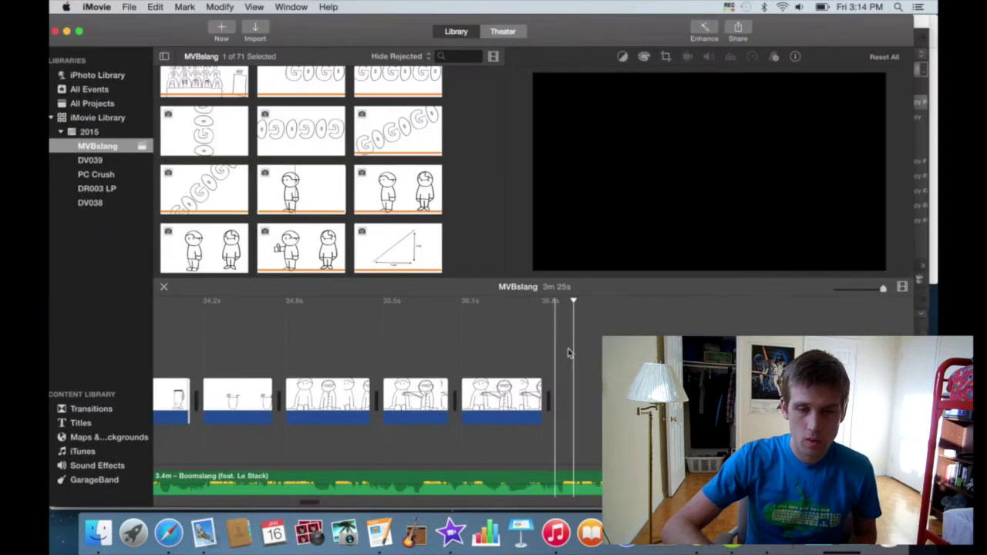
{"action": "key", "text": "super+h"}
{"action": "left_click", "coordinate": [98, 532]}
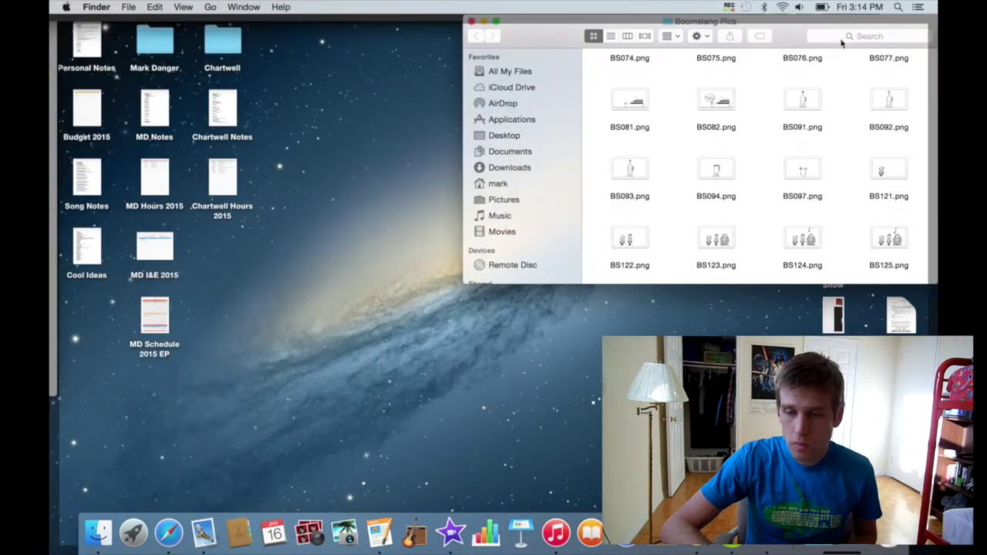
{"action": "left_click_drag", "start_coordinate": [892, 100], "coordinate": [224, 154]}
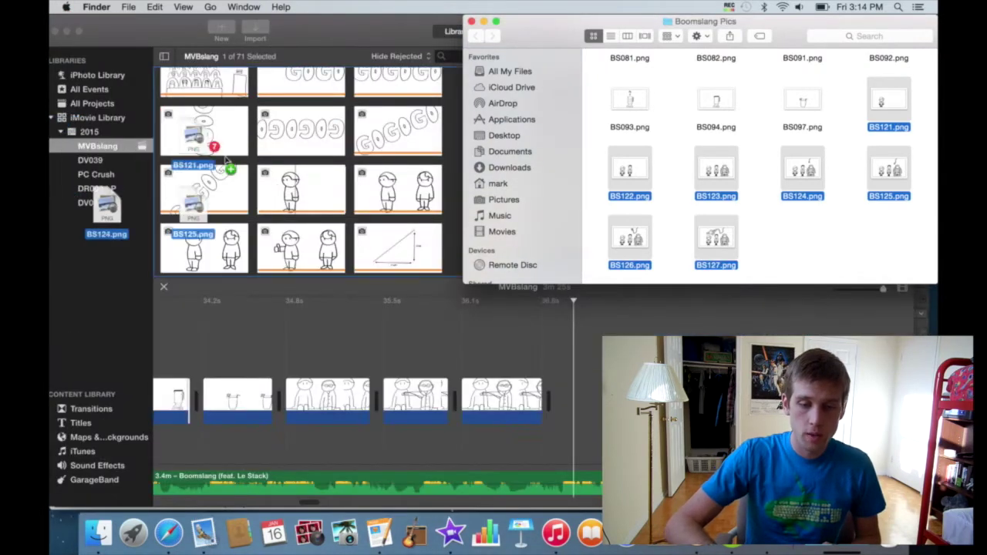
{"action": "scroll", "coordinate": [487, 353], "scroll_direction": "right", "scroll_amount": 5}
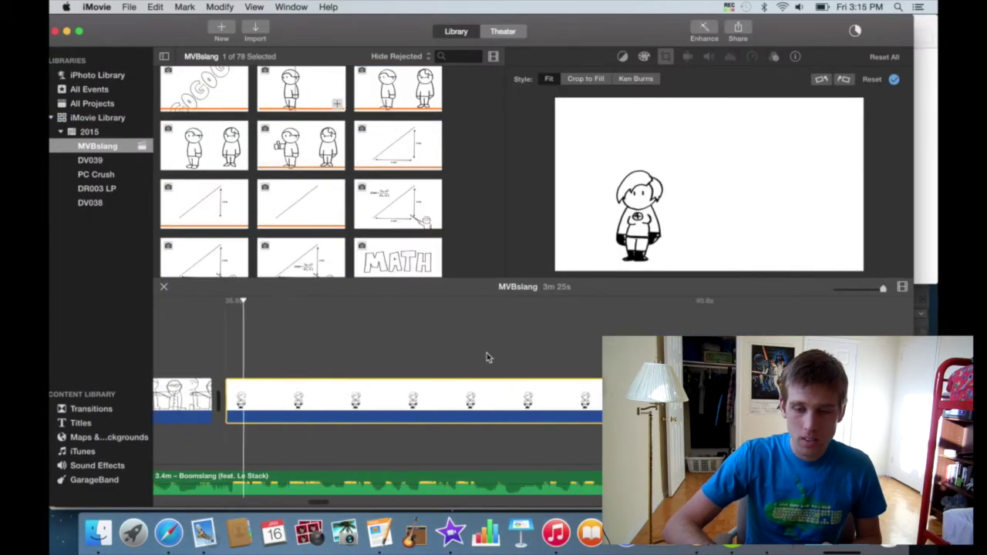
{"action": "scroll", "coordinate": [391, 351], "scroll_direction": "left", "scroll_amount": 5}
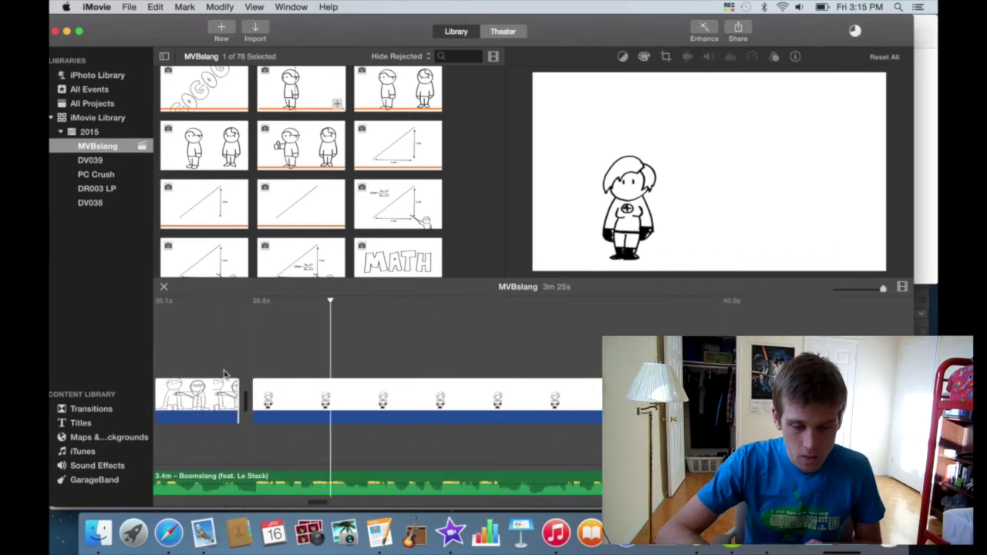
- Split the Invisible Woman frame clip at the playhead and delete the unwanted piece
{"action": "left_click", "coordinate": [330, 385]}
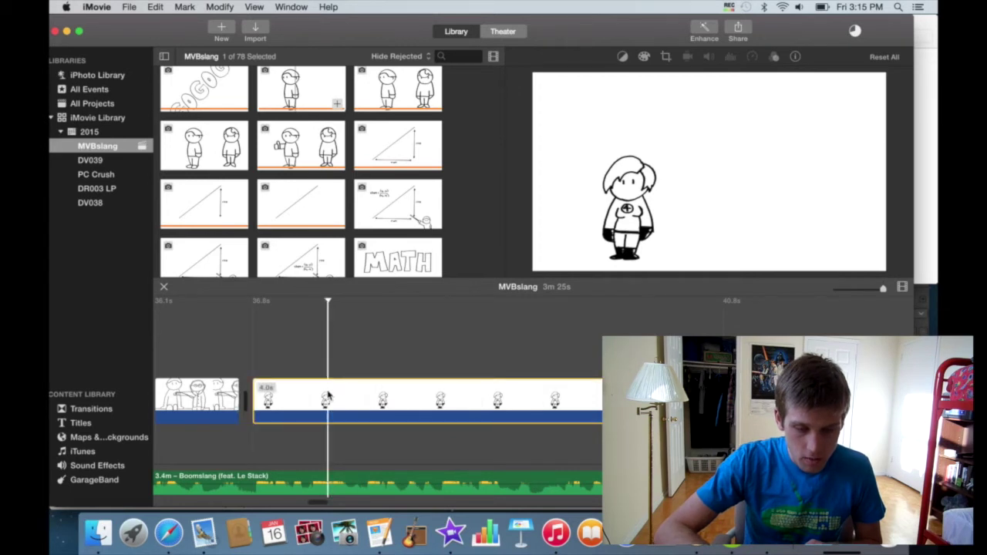
{"action": "right_click", "coordinate": [330, 332]}
{"action": "left_click", "coordinate": [361, 396]}
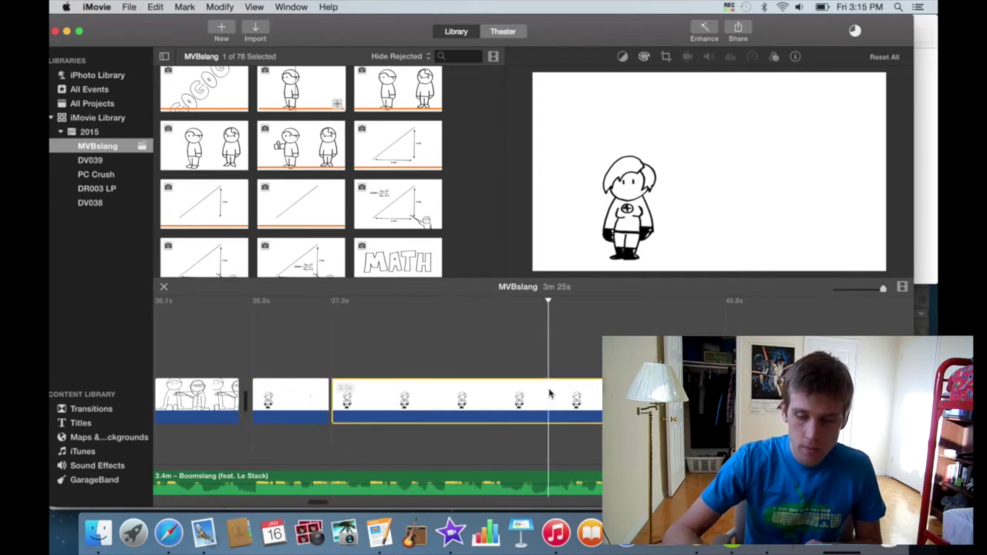
{"action": "left_click", "coordinate": [320, 388]}
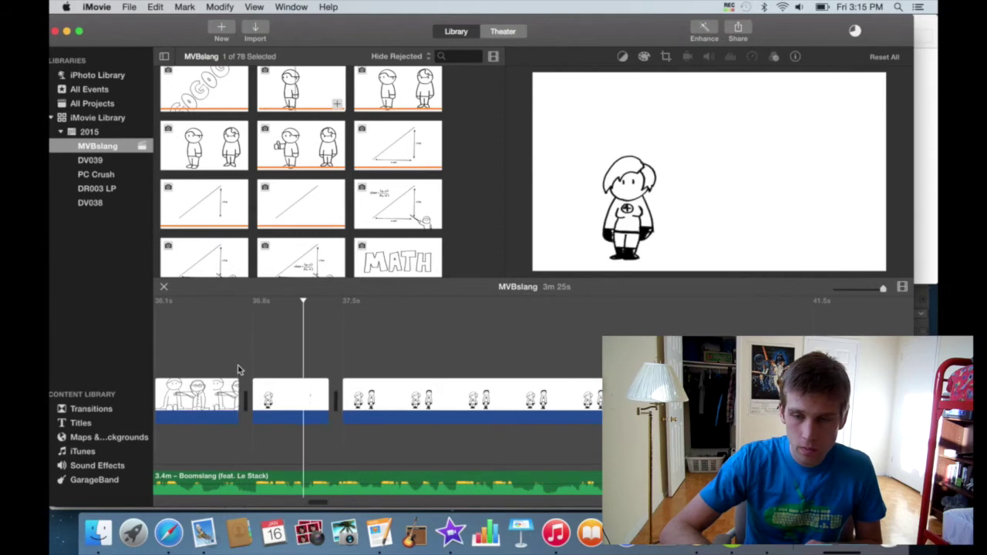
{"action": "right_click", "coordinate": [417, 391]}
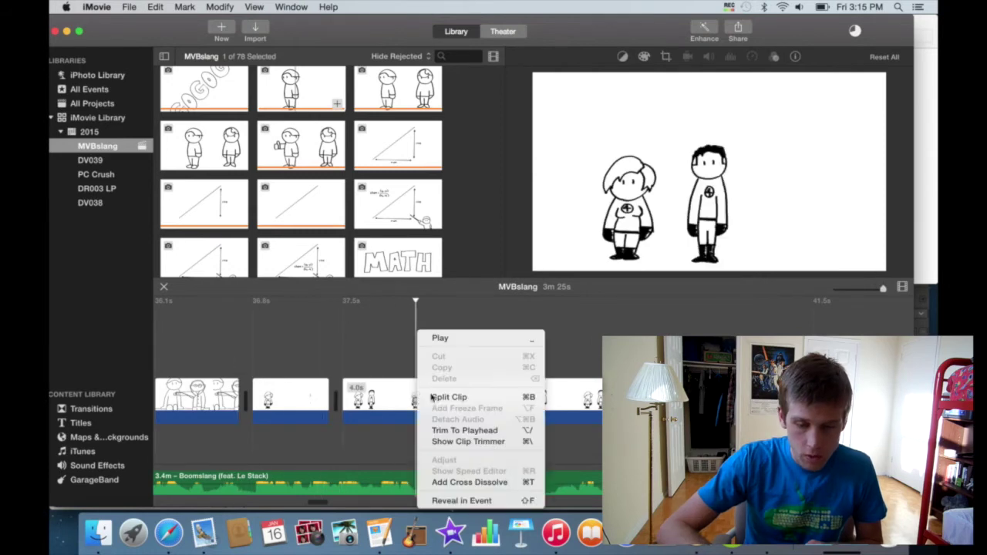
{"action": "left_click", "coordinate": [441, 391]}
{"action": "key", "text": "Delete"}
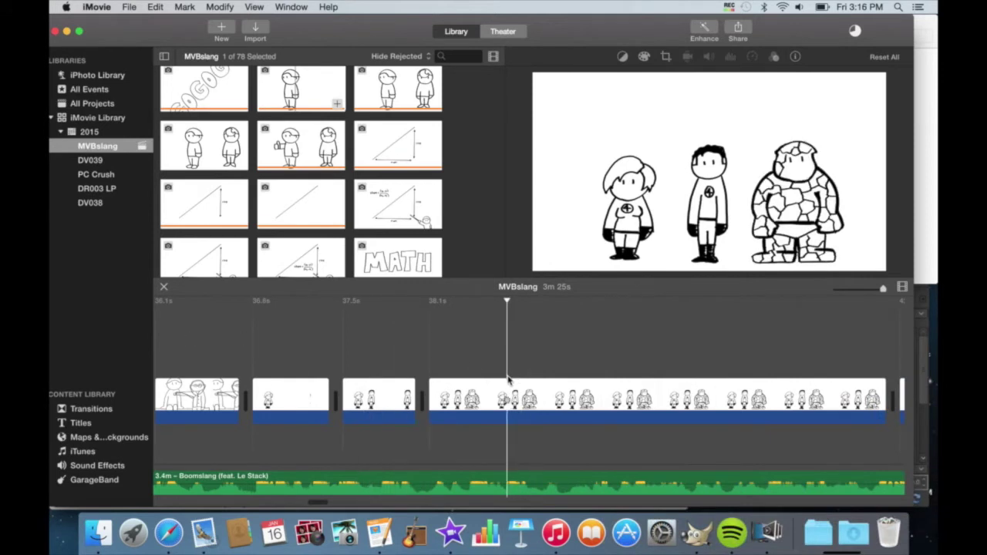
- Split the long clip at several beats and trim one new clip to about 0.6 seconds
{"action": "right_click", "coordinate": [507, 392]}
{"action": "left_click", "coordinate": [532, 391]}
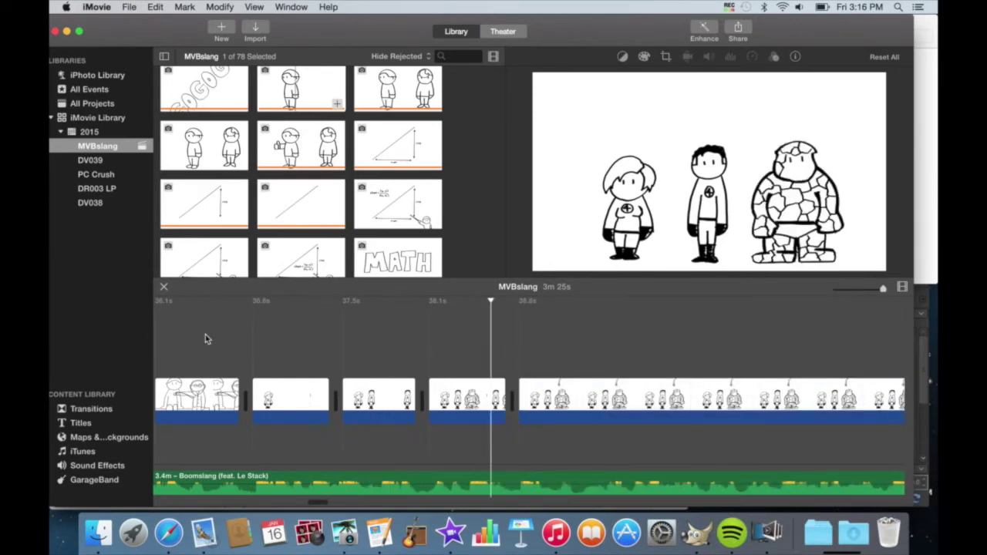
{"action": "right_click", "coordinate": [596, 397]}
{"action": "left_click", "coordinate": [620, 391]}
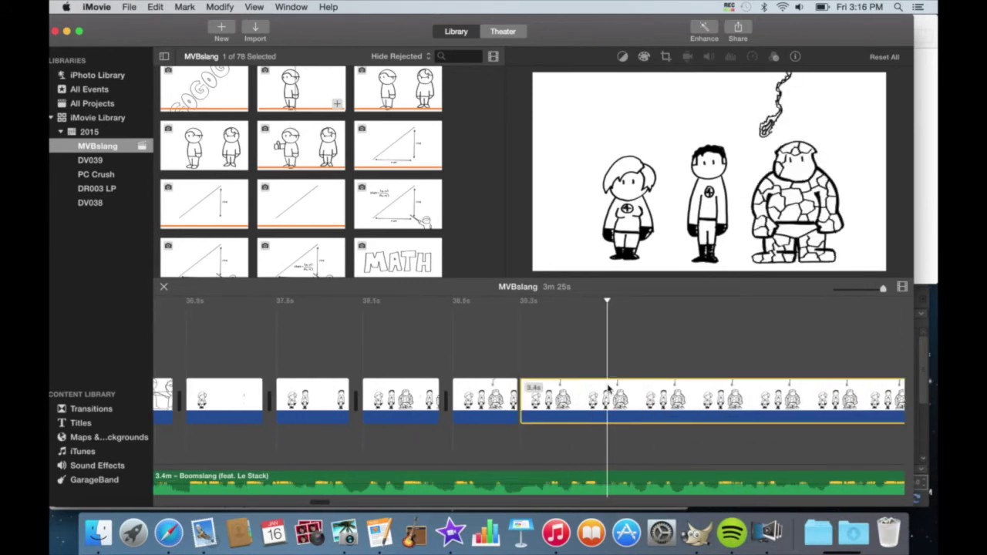
{"action": "left_click_drag", "start_coordinate": [540, 397], "coordinate": [525, 397]}
{"action": "right_click", "coordinate": [543, 397]}
{"action": "left_click", "coordinate": [587, 391]}
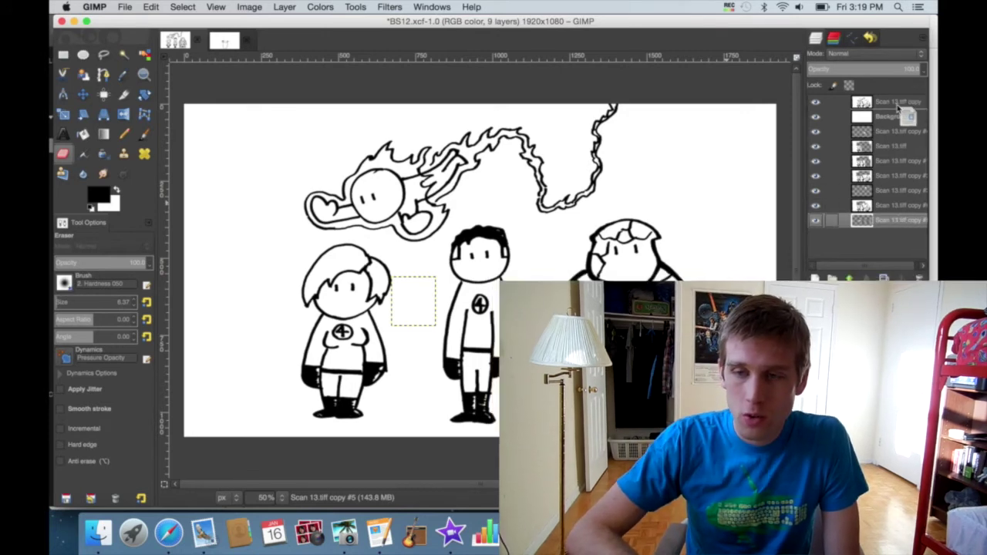
- Raise the small flaming figure's layer to the top, rotate it, and move it to the trail's start
{"action": "left_click_drag", "start_coordinate": [898, 222], "coordinate": [894, 103]}
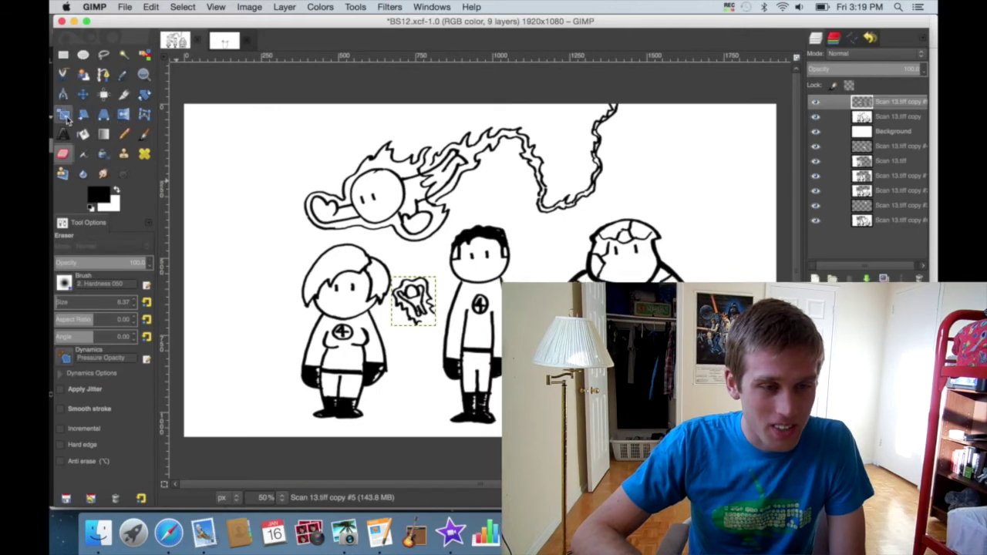
{"action": "key", "text": "shift+r"}
{"action": "left_click_drag", "start_coordinate": [422, 297], "coordinate": [441, 310]}
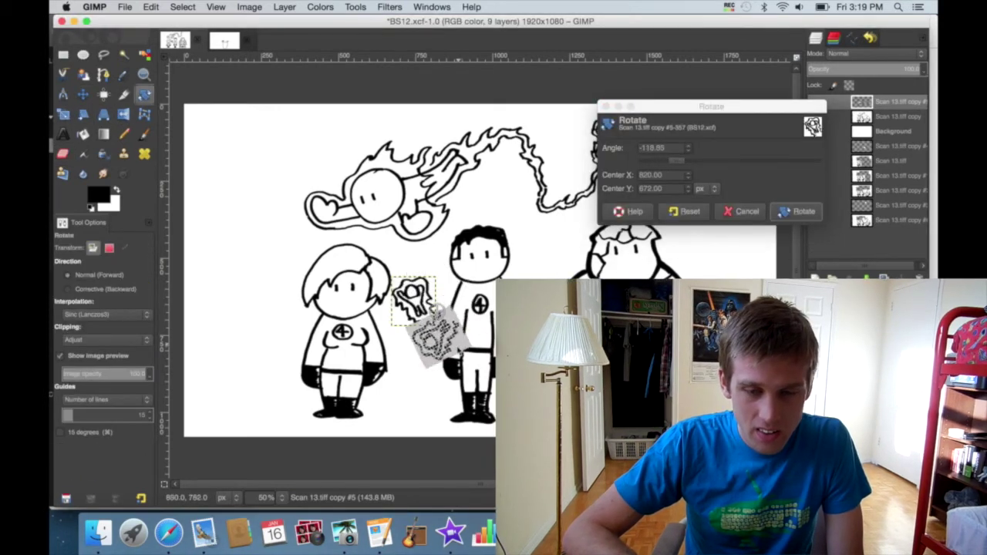
{"action": "left_click", "coordinate": [795, 212]}
{"action": "key", "text": "m"}
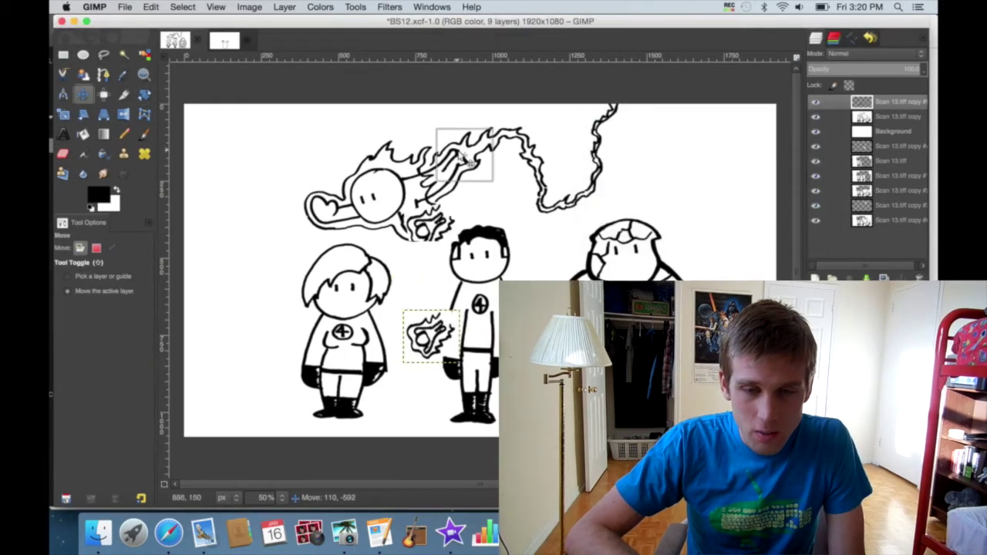
{"action": "left_click_drag", "start_coordinate": [422, 339], "coordinate": [469, 160]}
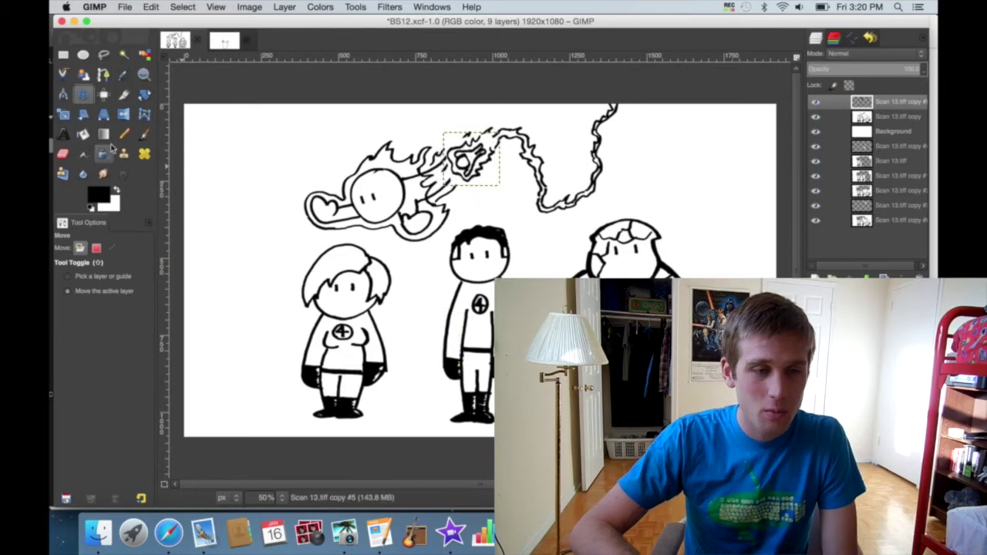
{"action": "left_click", "coordinate": [63, 154]}
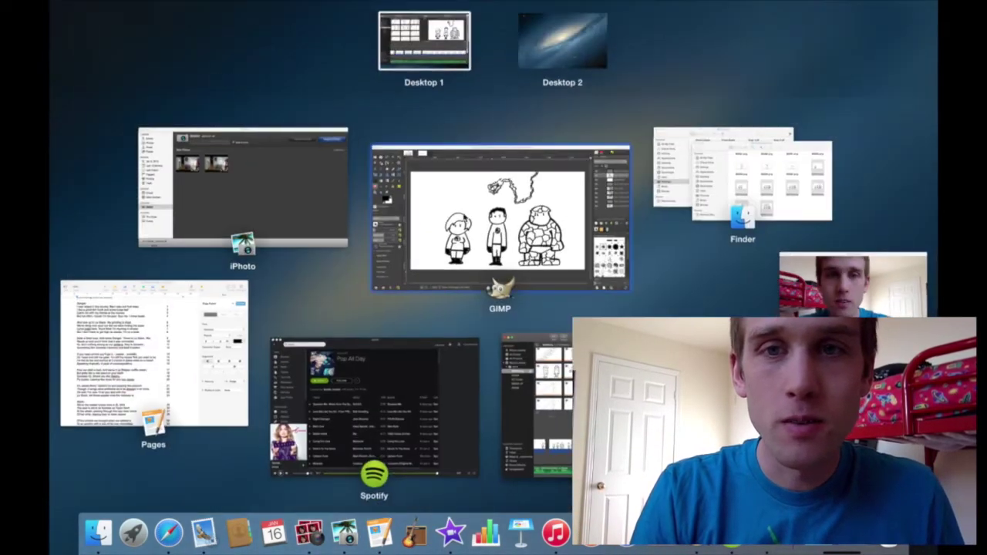
{"action": "scroll", "coordinate": [441, 217], "scroll_direction": "up", "scroll_amount": 4}
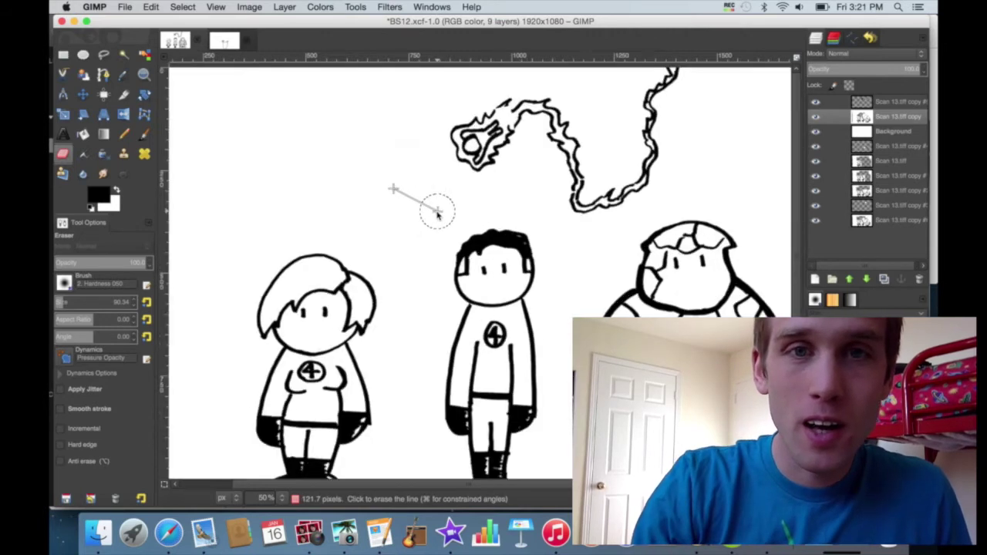
{"action": "scroll", "coordinate": [441, 218], "scroll_direction": "up", "scroll_amount": 4}
{"action": "scroll", "coordinate": [437, 216], "scroll_direction": "right", "scroll_amount": 5}
{"action": "scroll", "coordinate": [438, 216], "scroll_direction": "up", "scroll_amount": 3}
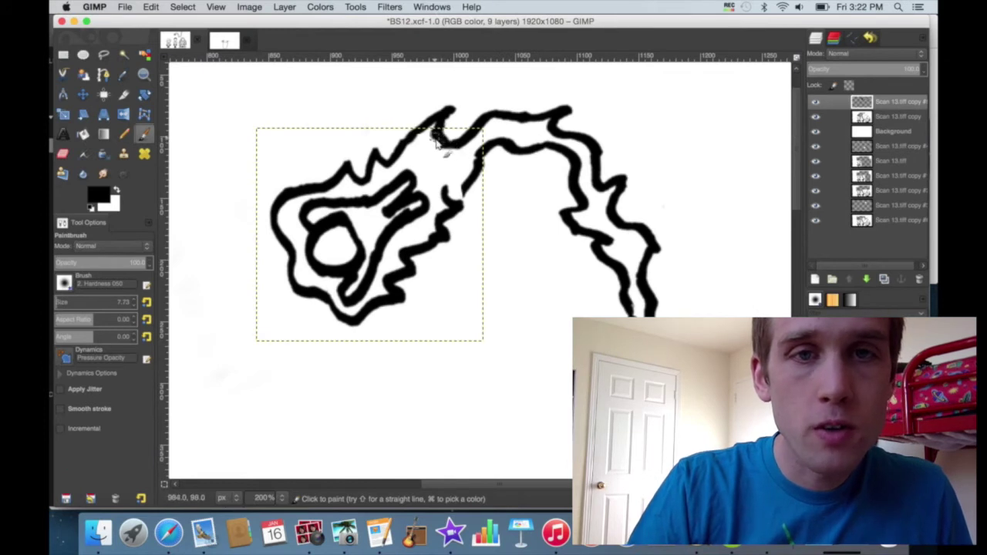
- Add a small touch-up paint mark to the fireball outline
{"action": "left_click", "coordinate": [442, 191]}
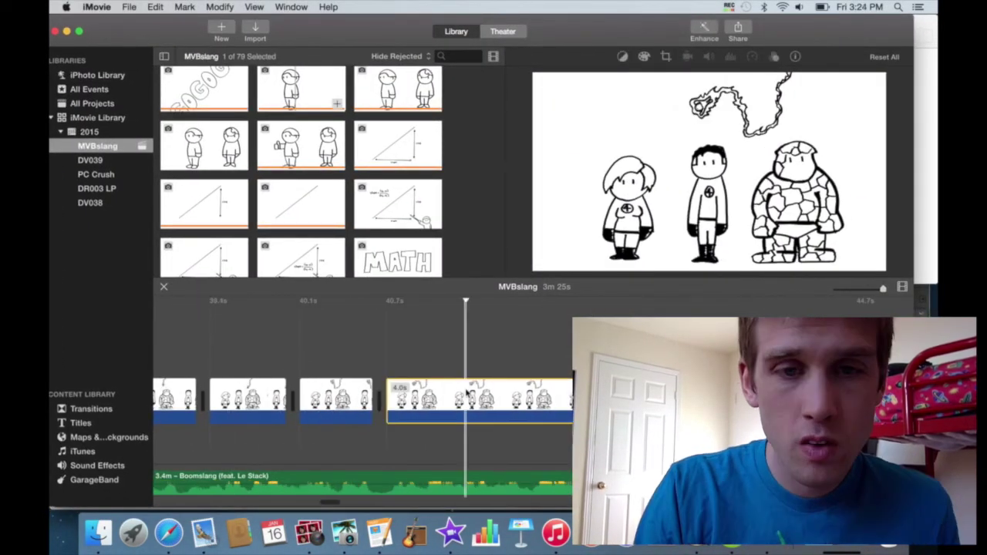
{"action": "scroll", "coordinate": [348, 386], "scroll_direction": "left", "scroll_amount": 5}
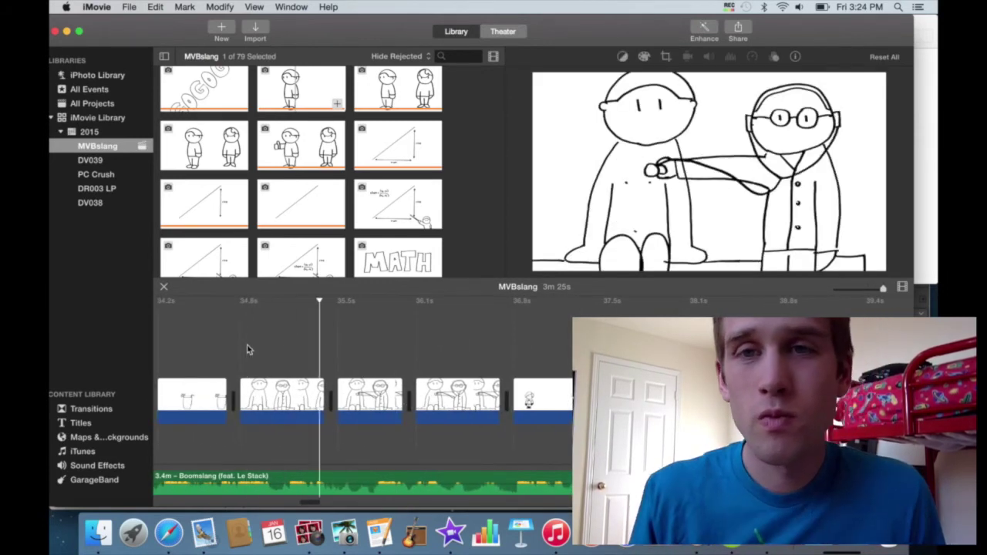
- Play back the timeline to preview the sequence ending with the Human Torch frame
{"action": "key", "text": "XF86AudioLowerVolume"}
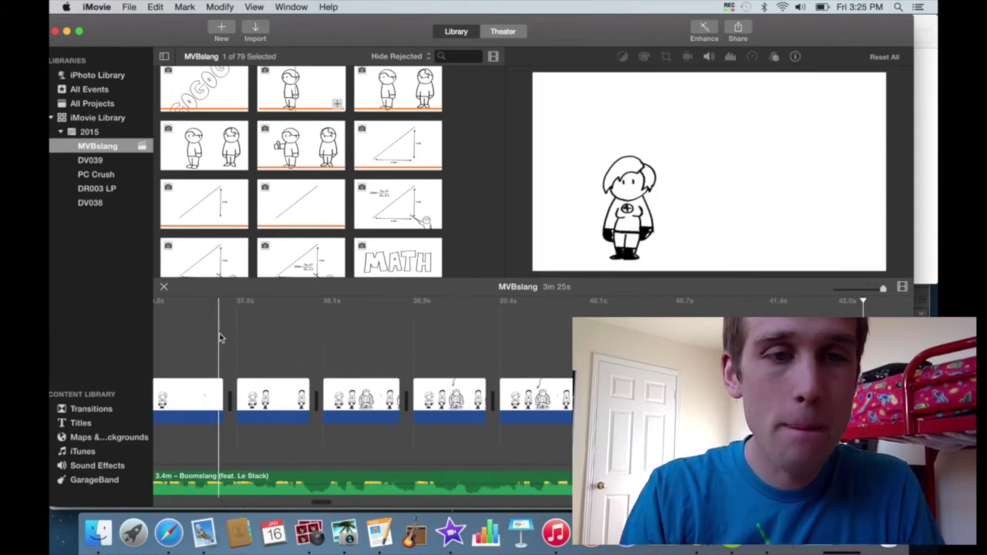
{"action": "scroll", "coordinate": [220, 337], "scroll_direction": "left", "scroll_amount": 3}
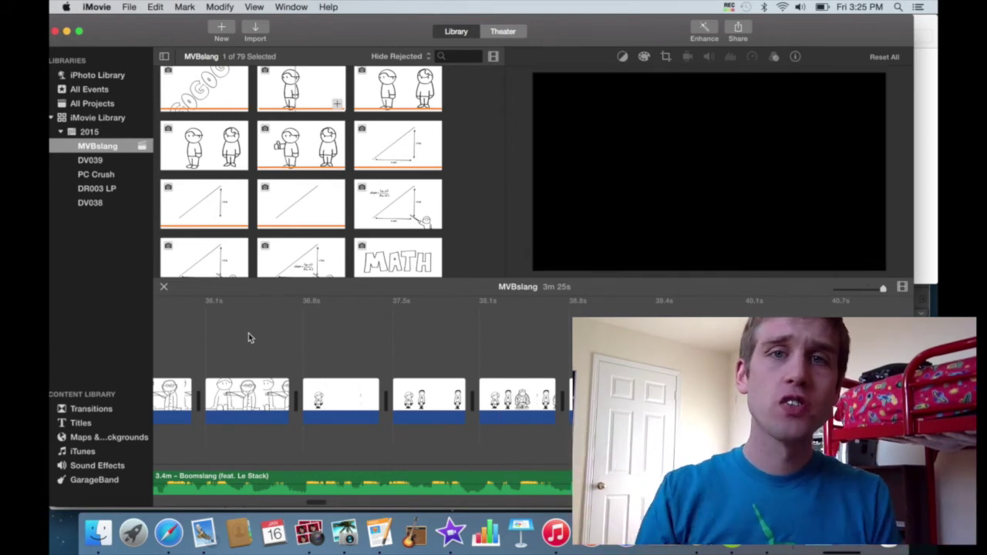
{"action": "scroll", "coordinate": [249, 337], "scroll_direction": "left", "scroll_amount": 3}
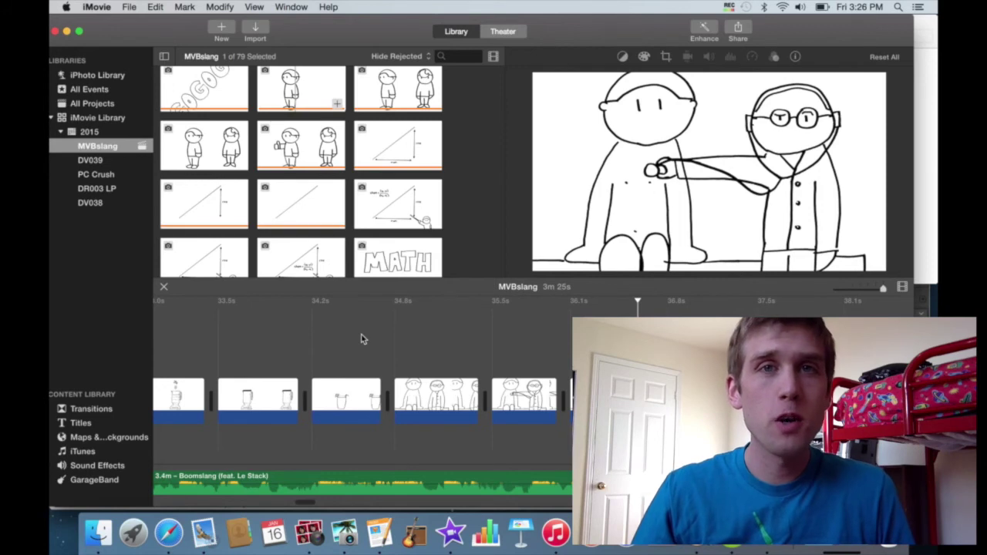